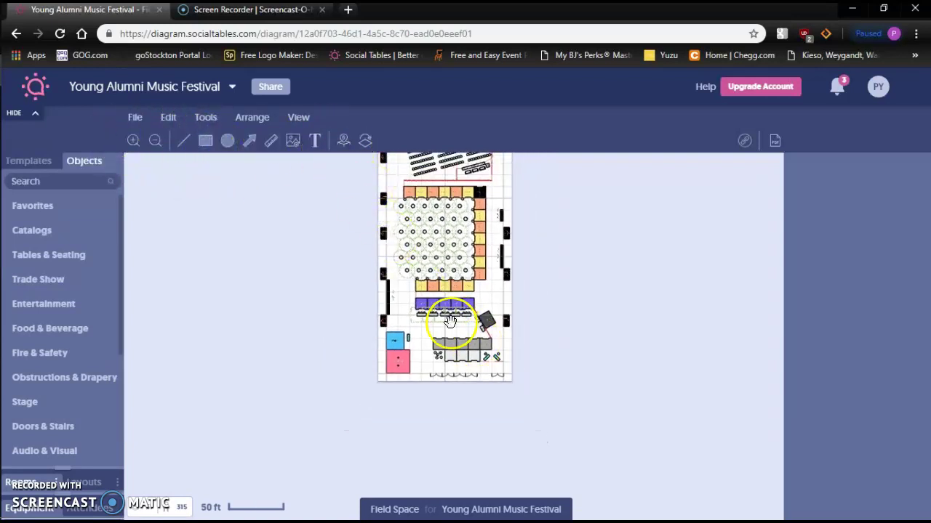
Rotate the floor plan view to landscape orientation and enlarge it so the whole festival layout fills the canvas.
{"action": "left_click_drag", "start_coordinate": [451, 323], "coordinate": [437, 456]}
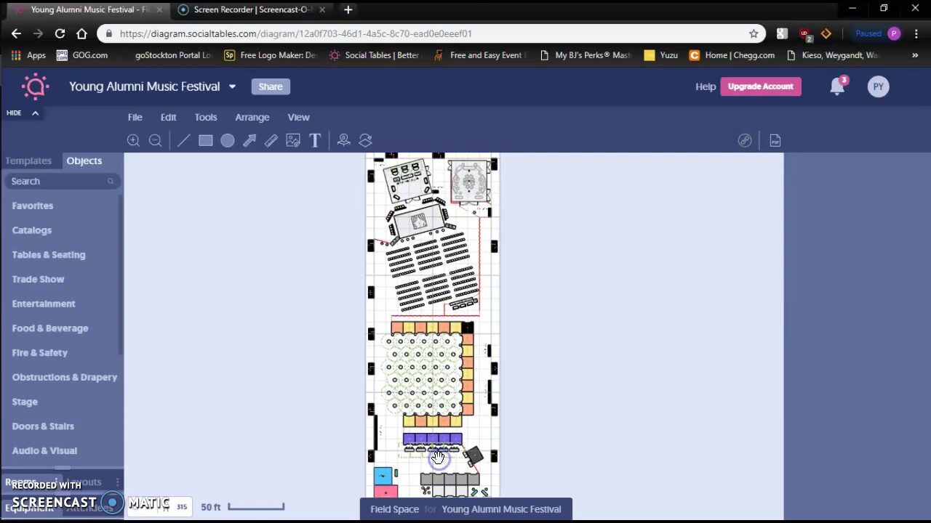
{"action": "scroll", "coordinate": [437, 457], "scroll_direction": "down", "scroll_amount": 4}
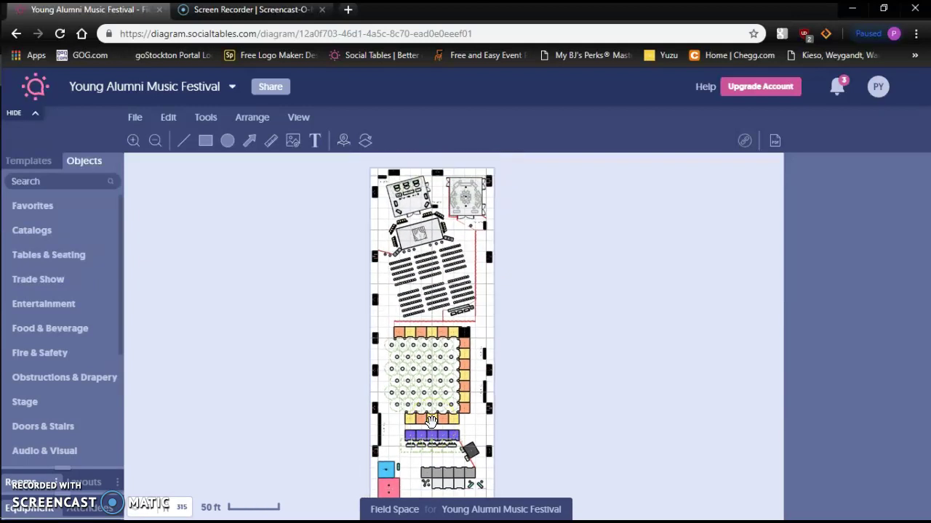
{"action": "mouse_move", "coordinate": [414, 288]}
{"action": "left_mouse_down"}
{"action": "mouse_move", "coordinate": [415, 270]}
{"action": "mouse_move", "coordinate": [422, 335]}
{"action": "mouse_move", "coordinate": [418, 303]}
{"action": "left_mouse_up"}
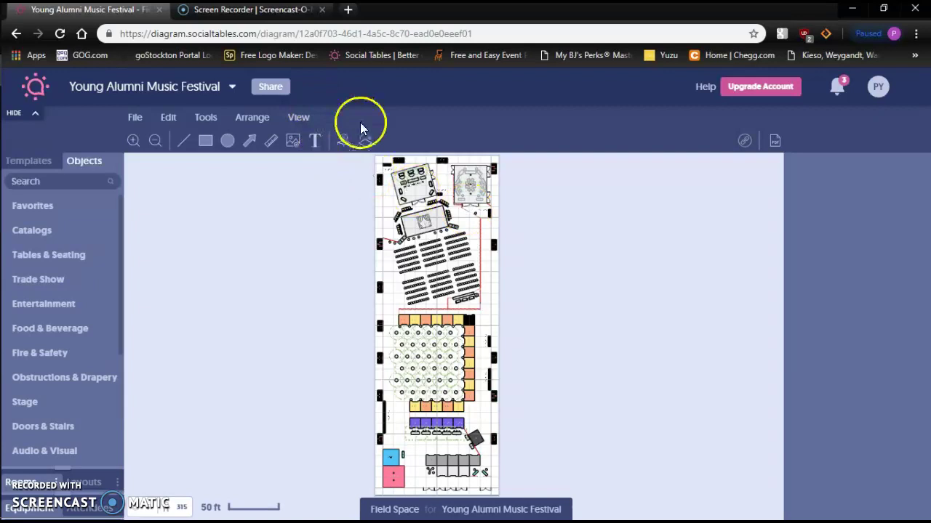
{"action": "left_click", "coordinate": [363, 145]}
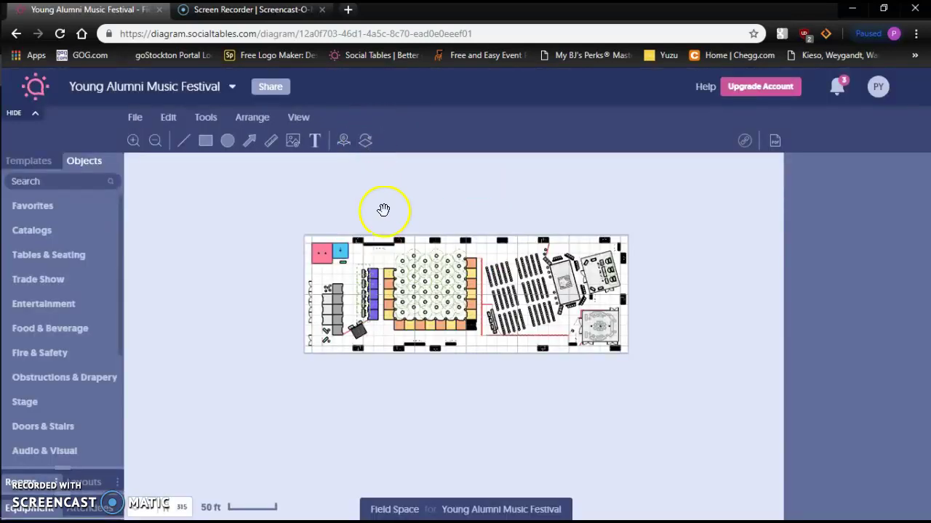
{"action": "left_click", "coordinate": [133, 140]}
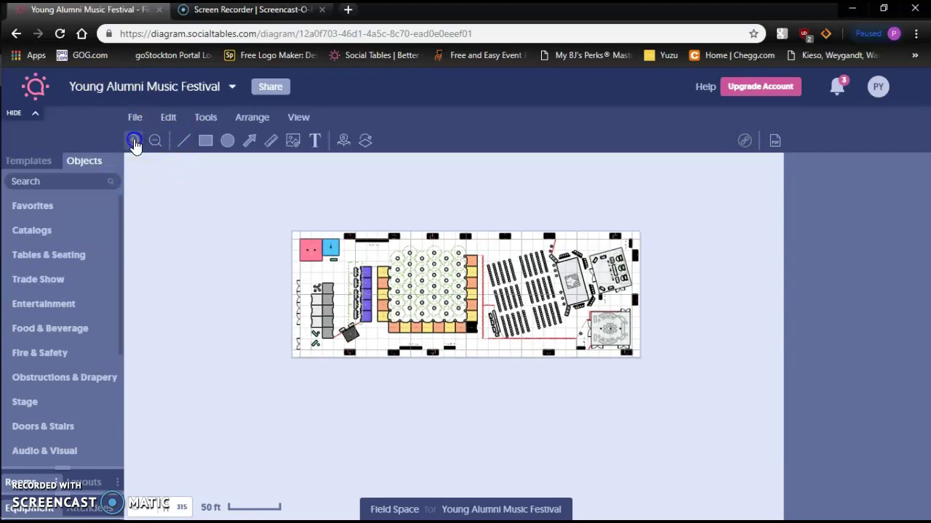
{"action": "left_click", "coordinate": [133, 141]}
{"action": "left_click", "coordinate": [133, 140]}
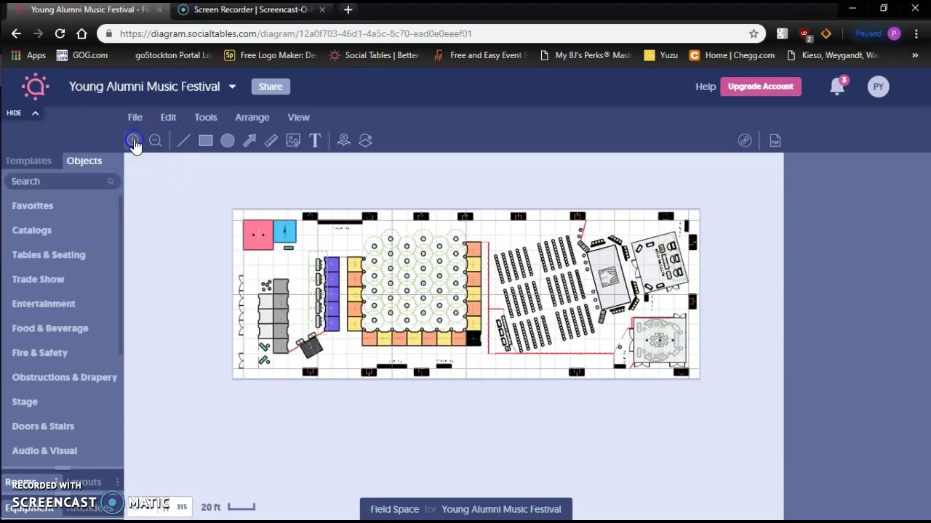
{"action": "left_click", "coordinate": [133, 141]}
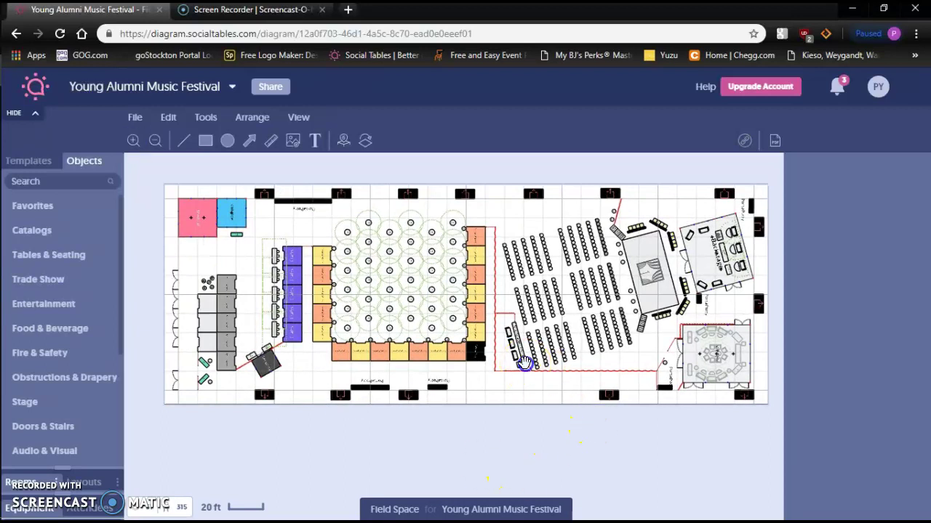
{"action": "left_click_drag", "start_coordinate": [524, 364], "coordinate": [524, 385]}
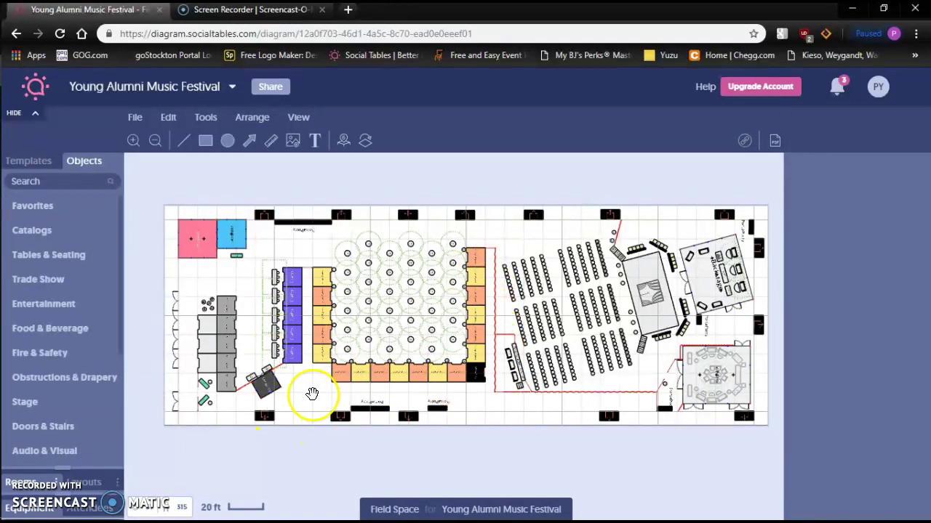
Inspect the Backstage tent up close and expand the Outdoors object category to find the Tent object.
{"action": "mouse_move", "coordinate": [279, 383]}
{"action": "left_mouse_down"}
{"action": "mouse_move", "coordinate": [266, 387]}
{"action": "mouse_move", "coordinate": [276, 393]}
{"action": "left_mouse_up"}
{"action": "left_click_drag", "start_coordinate": [738, 265], "coordinate": [694, 271]}
{"action": "left_click", "coordinate": [736, 265]}
{"action": "scroll", "coordinate": [738, 263], "scroll_direction": "up", "scroll_amount": 2}
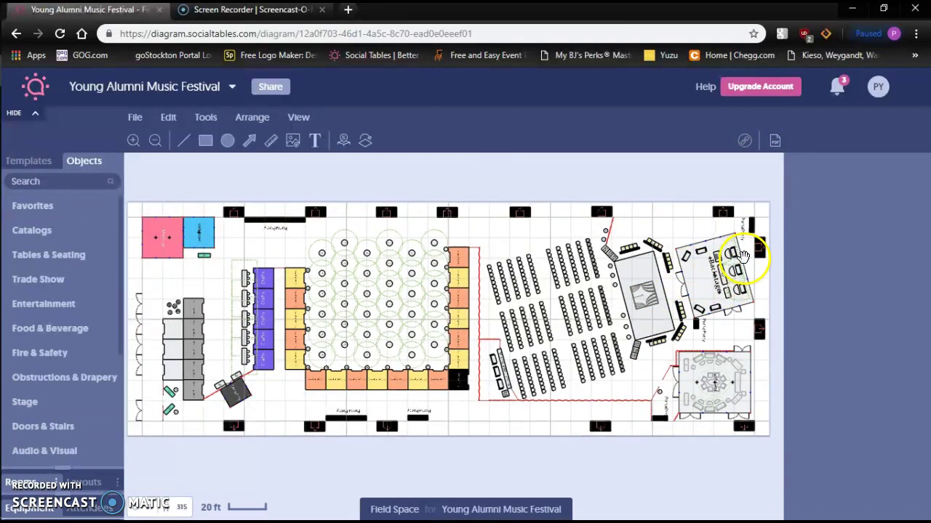
{"action": "scroll", "coordinate": [738, 263], "scroll_direction": "up", "scroll_amount": 5}
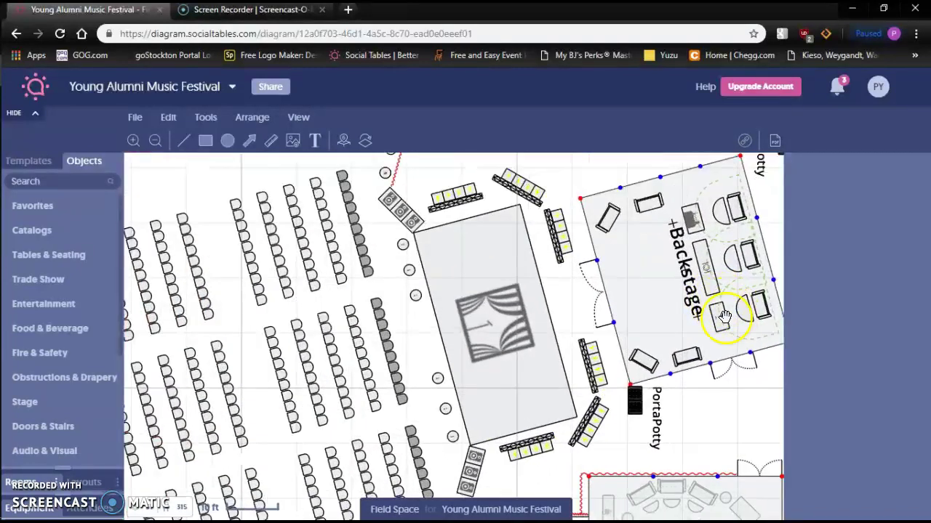
{"action": "left_click_drag", "start_coordinate": [579, 302], "coordinate": [359, 354]}
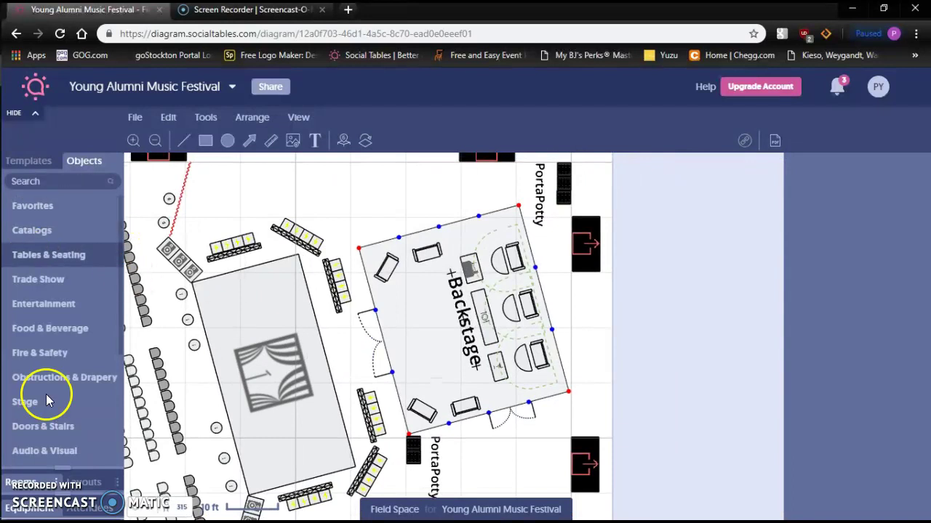
{"action": "scroll", "coordinate": [58, 393], "scroll_direction": "down", "scroll_amount": 3}
{"action": "scroll", "coordinate": [63, 399], "scroll_direction": "up", "scroll_amount": 3}
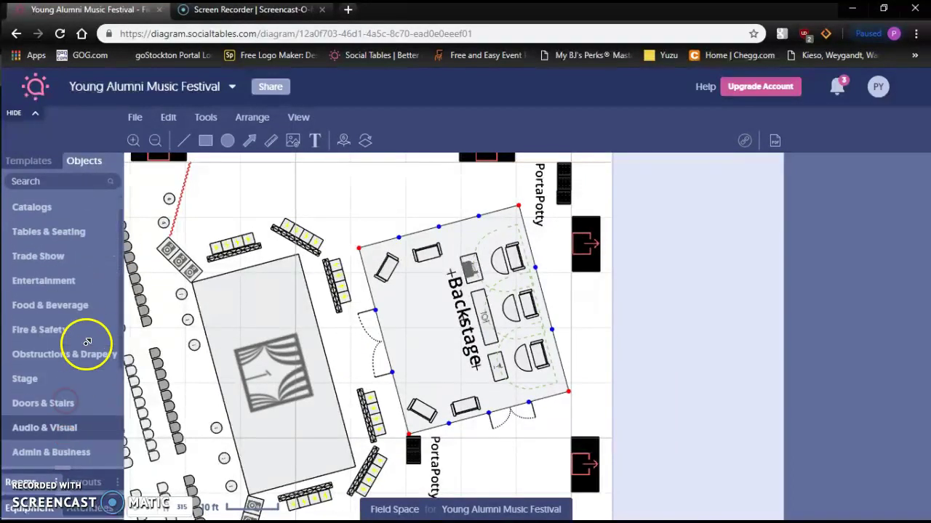
{"action": "scroll", "coordinate": [63, 367], "scroll_direction": "down", "scroll_amount": 4}
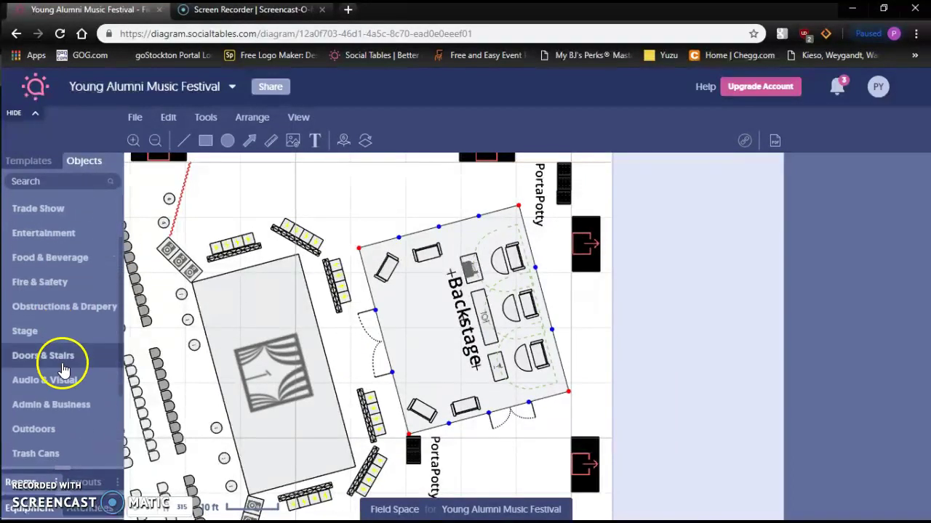
{"action": "scroll", "coordinate": [29, 436], "scroll_direction": "up", "scroll_amount": 2}
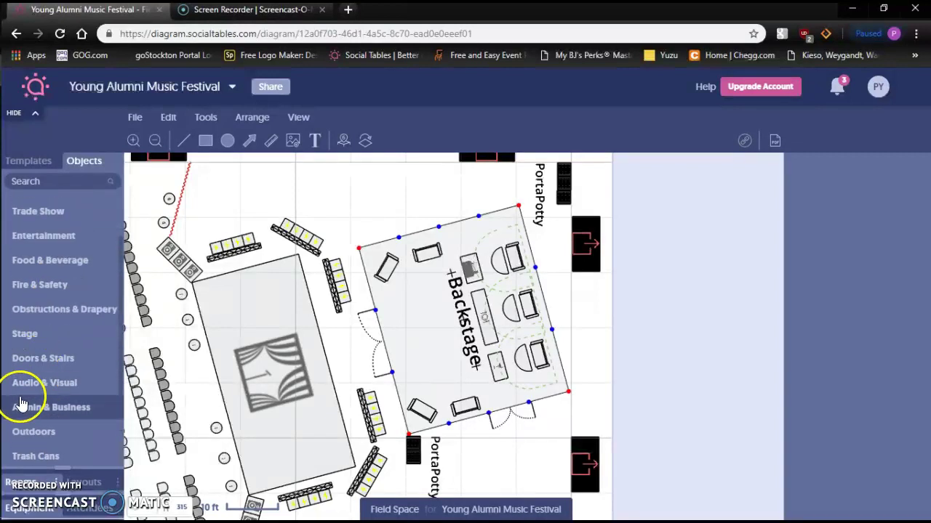
{"action": "left_click", "coordinate": [42, 433]}
{"action": "scroll", "coordinate": [73, 301], "scroll_direction": "down", "scroll_amount": 4}
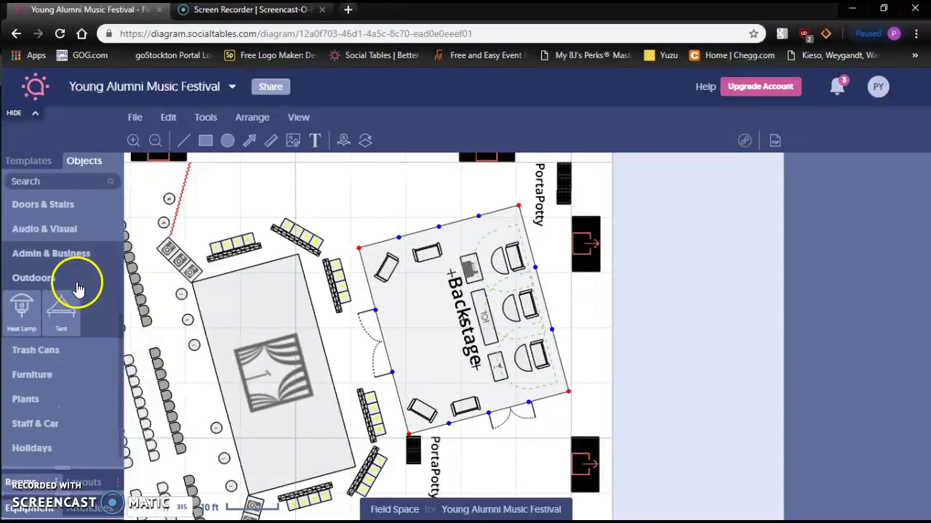
{"action": "left_click_drag", "start_coordinate": [60, 317], "coordinate": [476, 286]}
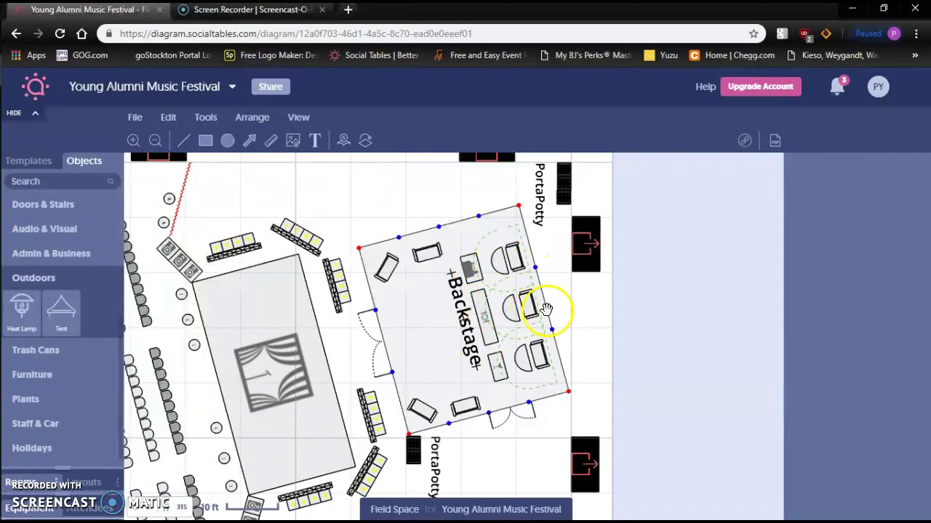
Examine the stage with its surrounding lighting trusses and speakers, the Backstage and VIP tents, and the audience seating.
{"action": "scroll", "coordinate": [556, 313], "scroll_direction": "down", "scroll_amount": 3}
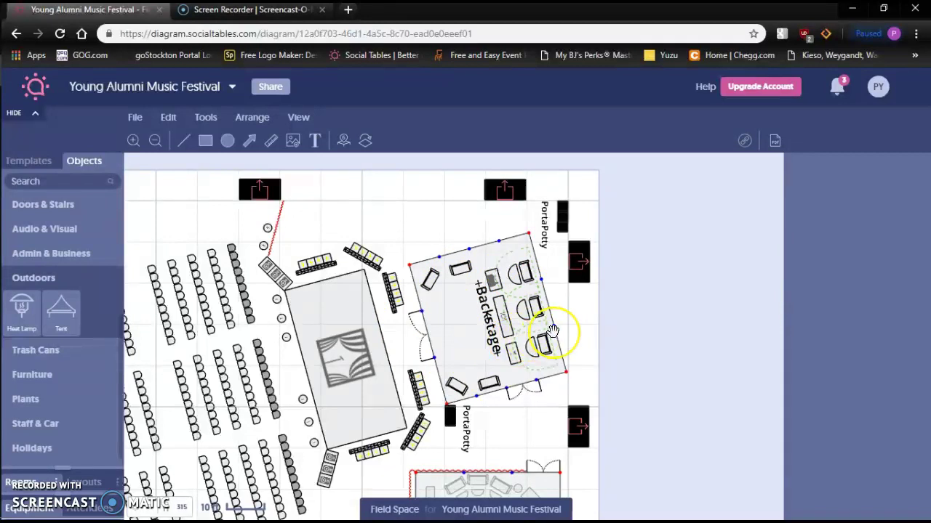
{"action": "scroll", "coordinate": [552, 332], "scroll_direction": "down", "scroll_amount": 3}
{"action": "left_click_drag", "start_coordinate": [669, 338], "coordinate": [708, 271]}
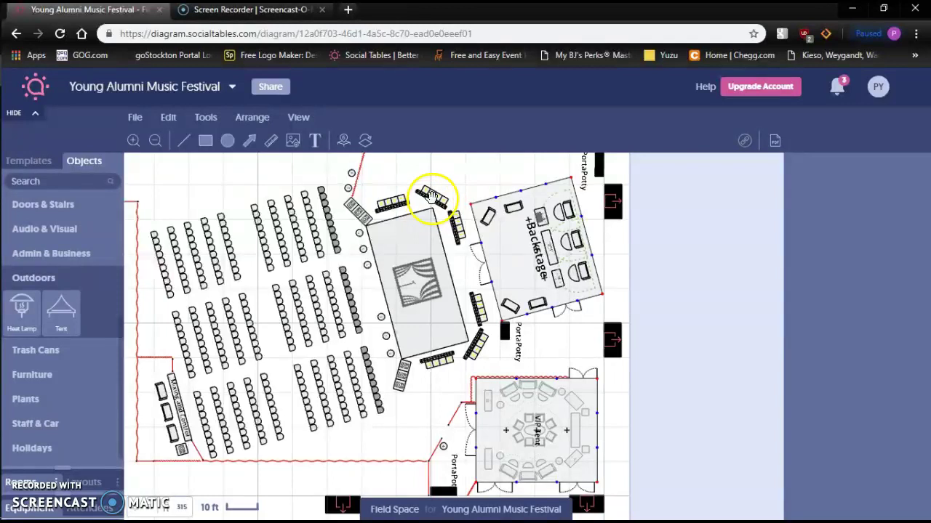
{"action": "scroll", "coordinate": [433, 194], "scroll_direction": "up", "scroll_amount": 5}
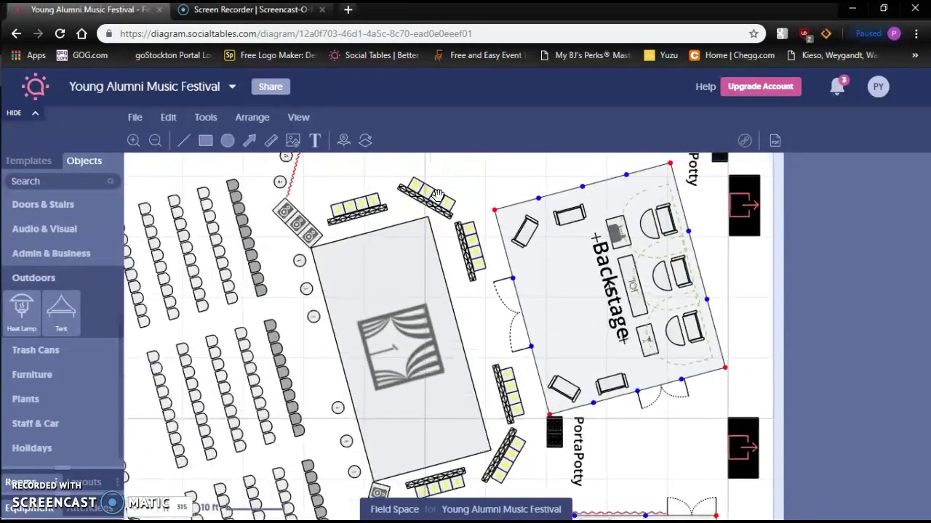
{"action": "scroll", "coordinate": [438, 195], "scroll_direction": "up", "scroll_amount": 1}
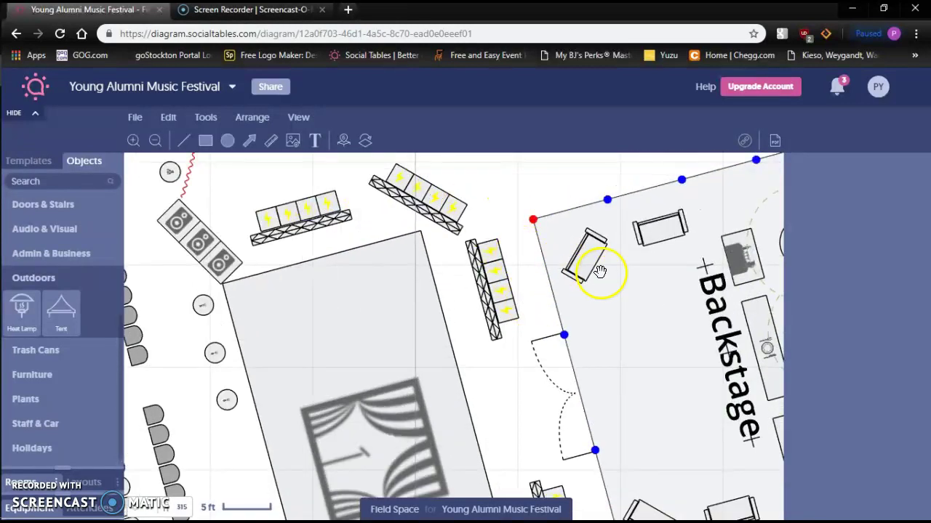
{"action": "scroll", "coordinate": [517, 247], "scroll_direction": "down", "scroll_amount": 5}
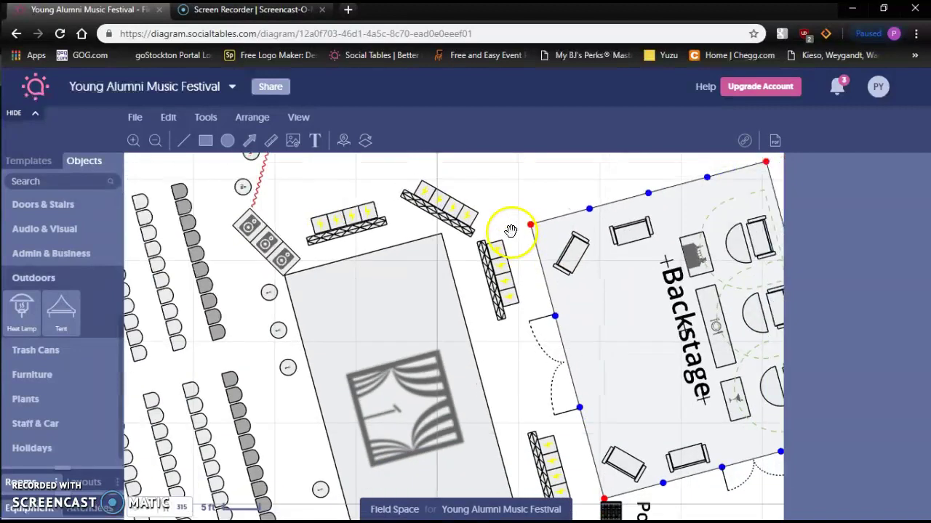
{"action": "scroll", "coordinate": [508, 229], "scroll_direction": "down", "scroll_amount": 1}
{"action": "left_click_drag", "start_coordinate": [509, 304], "coordinate": [366, 249]}
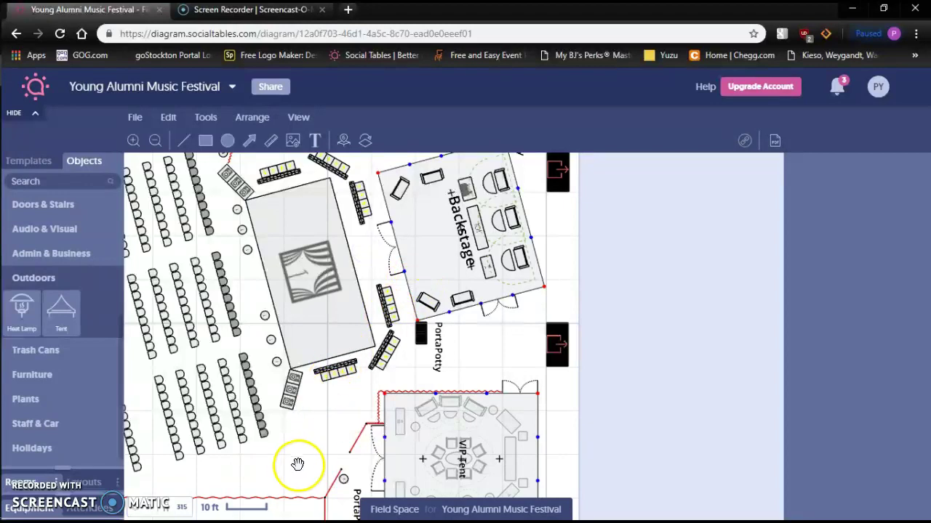
{"action": "left_click_drag", "start_coordinate": [316, 429], "coordinate": [368, 496]}
{"action": "scroll", "coordinate": [458, 350], "scroll_direction": "down", "scroll_amount": 1}
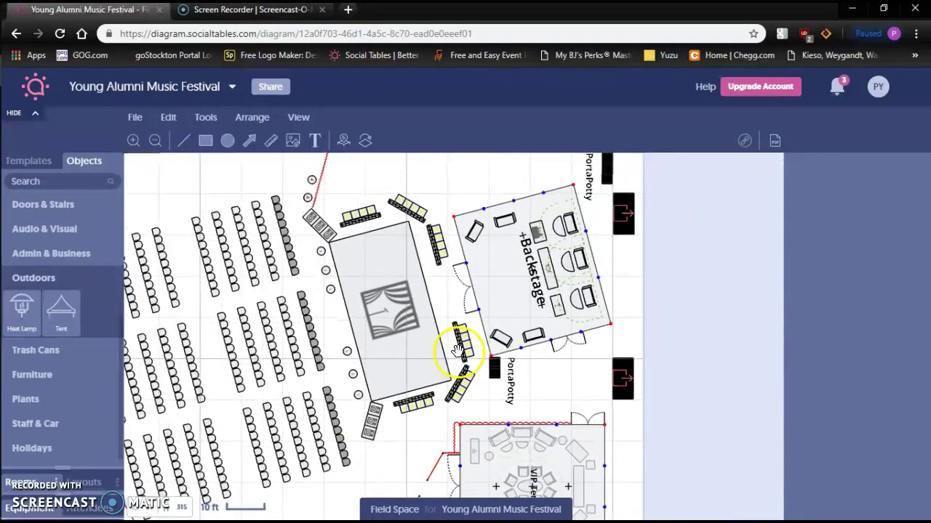
{"action": "scroll", "coordinate": [457, 350], "scroll_direction": "down", "scroll_amount": 3}
{"action": "left_click_drag", "start_coordinate": [632, 326], "coordinate": [644, 364]}
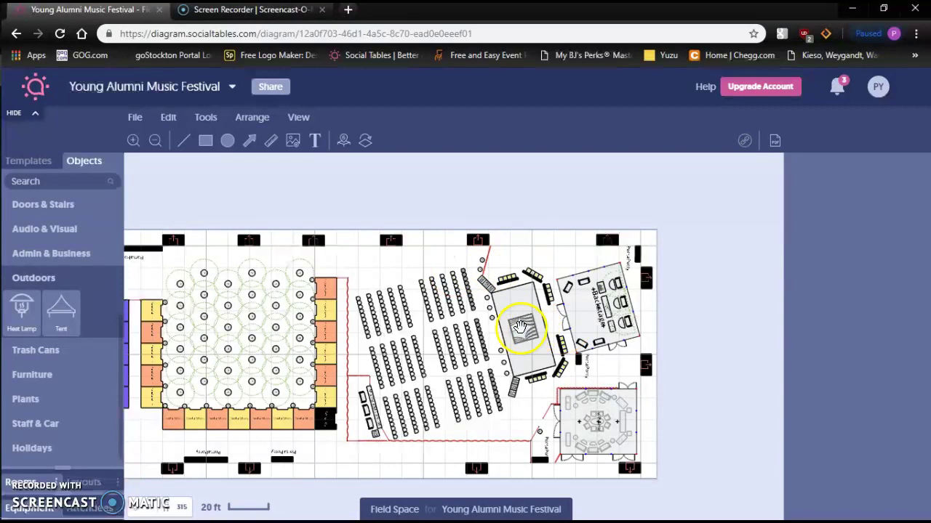
{"action": "scroll", "coordinate": [496, 422], "scroll_direction": "up", "scroll_amount": 3}
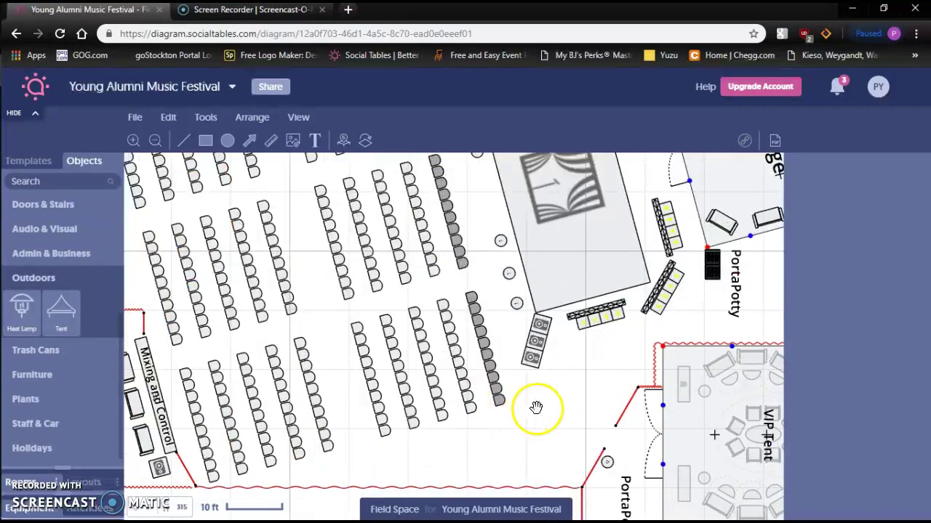
{"action": "scroll", "coordinate": [544, 381], "scroll_direction": "down", "scroll_amount": 5}
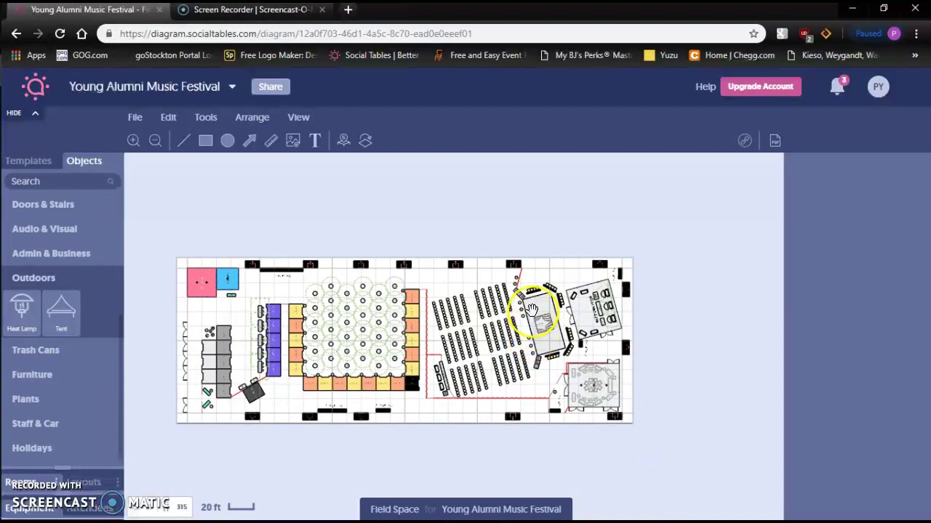
Move the third uplight along the stage's front edge slightly closer to its neighbouring uplight, leaving it deselected.
{"action": "scroll", "coordinate": [532, 309], "scroll_direction": "up", "scroll_amount": 5}
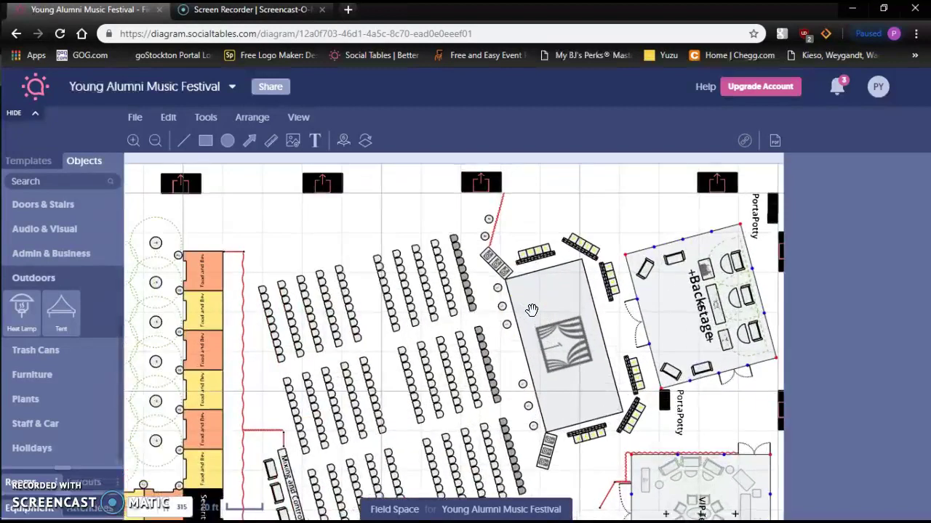
{"action": "scroll", "coordinate": [524, 314], "scroll_direction": "up", "scroll_amount": 4}
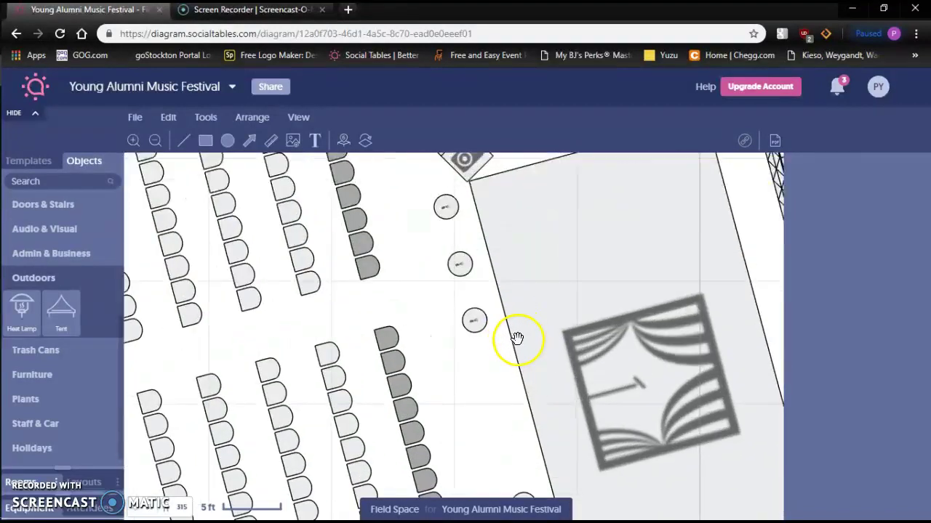
{"action": "mouse_move", "coordinate": [472, 327]}
{"action": "left_mouse_down"}
{"action": "mouse_move", "coordinate": [474, 341]}
{"action": "mouse_move", "coordinate": [449, 344]}
{"action": "mouse_move", "coordinate": [470, 321]}
{"action": "left_mouse_up"}
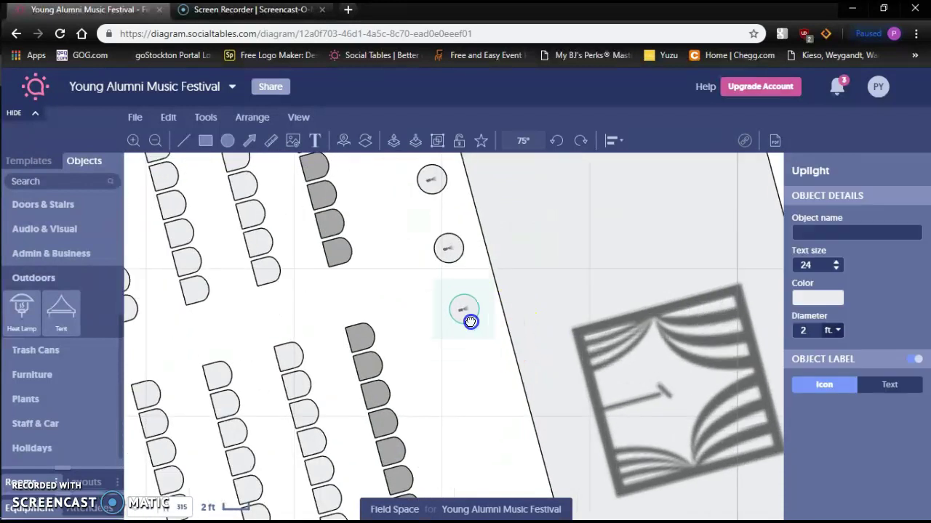
{"action": "left_click", "coordinate": [482, 381]}
Examine the stage and VIP areas, the food booths with their tables, and the crafts, security, medical and volunteer areas.
{"action": "scroll", "coordinate": [526, 353], "scroll_direction": "down", "scroll_amount": 5}
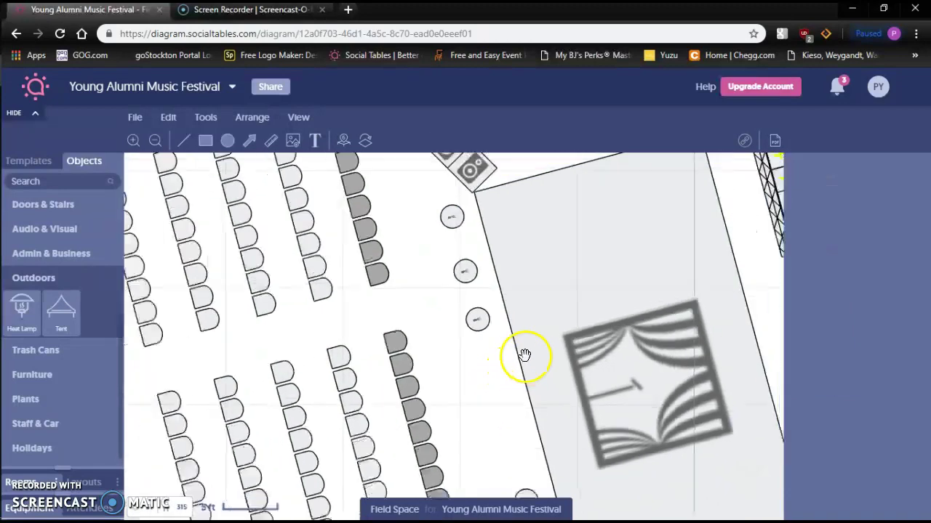
{"action": "scroll", "coordinate": [502, 335], "scroll_direction": "down", "scroll_amount": 6}
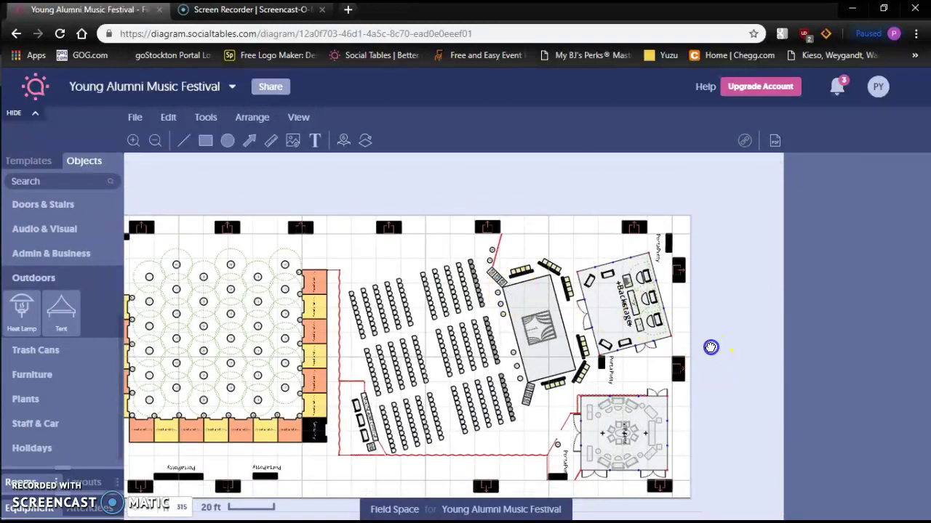
{"action": "left_click_drag", "start_coordinate": [711, 348], "coordinate": [718, 327]}
{"action": "scroll", "coordinate": [551, 305], "scroll_direction": "up", "scroll_amount": 2}
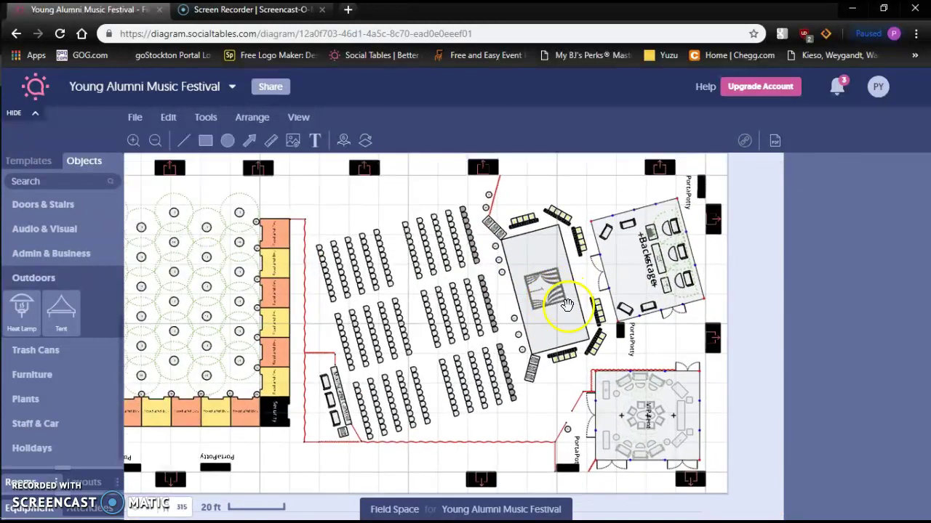
{"action": "scroll", "coordinate": [705, 343], "scroll_direction": "up", "scroll_amount": 1}
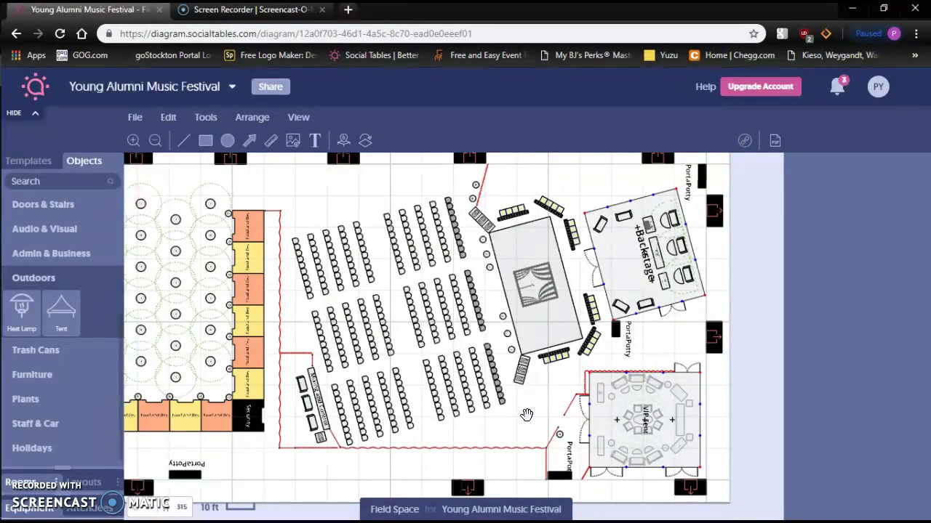
{"action": "scroll", "coordinate": [526, 415], "scroll_direction": "up", "scroll_amount": 1}
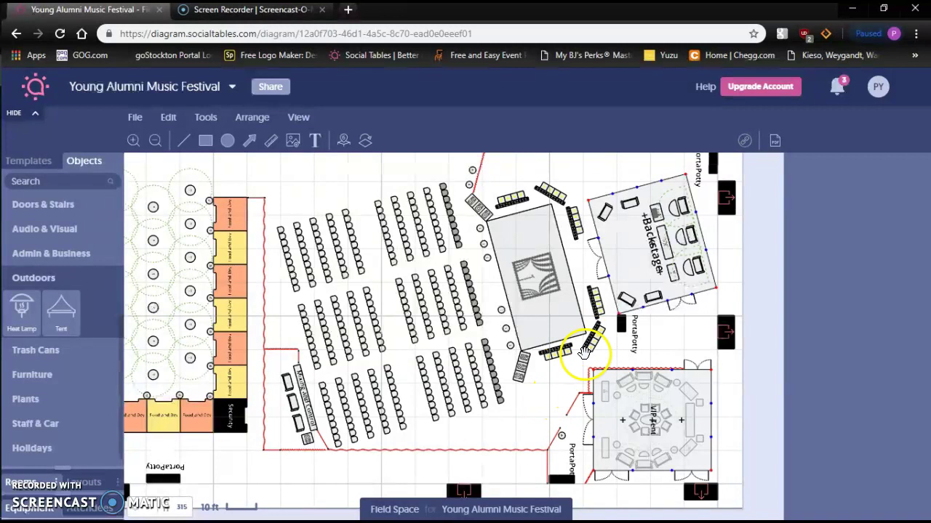
{"action": "scroll", "coordinate": [587, 400], "scroll_direction": "down", "scroll_amount": 3}
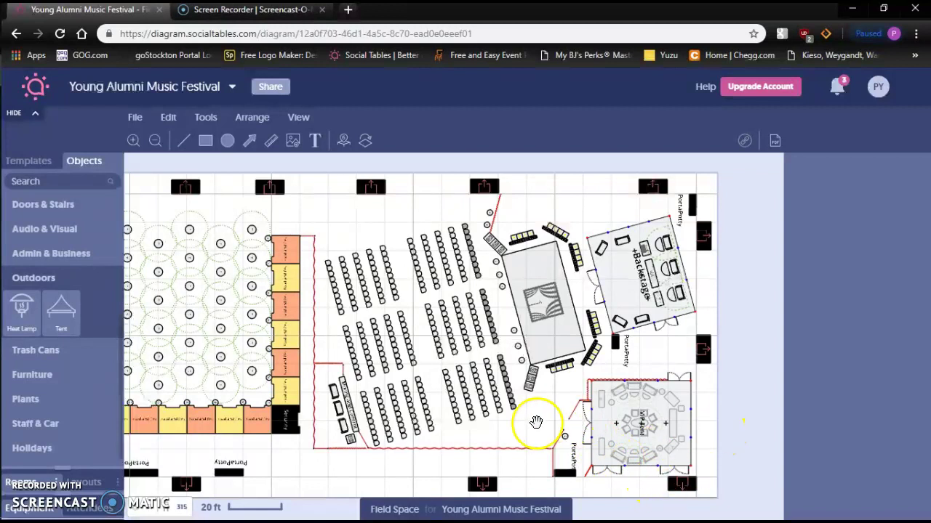
{"action": "left_click_drag", "start_coordinate": [535, 423], "coordinate": [835, 391]}
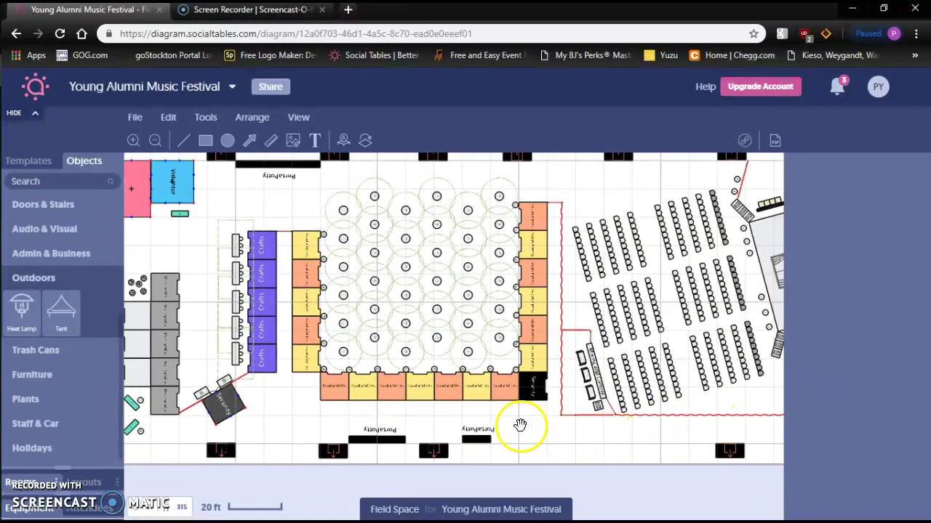
{"action": "left_click_drag", "start_coordinate": [420, 420], "coordinate": [505, 435]}
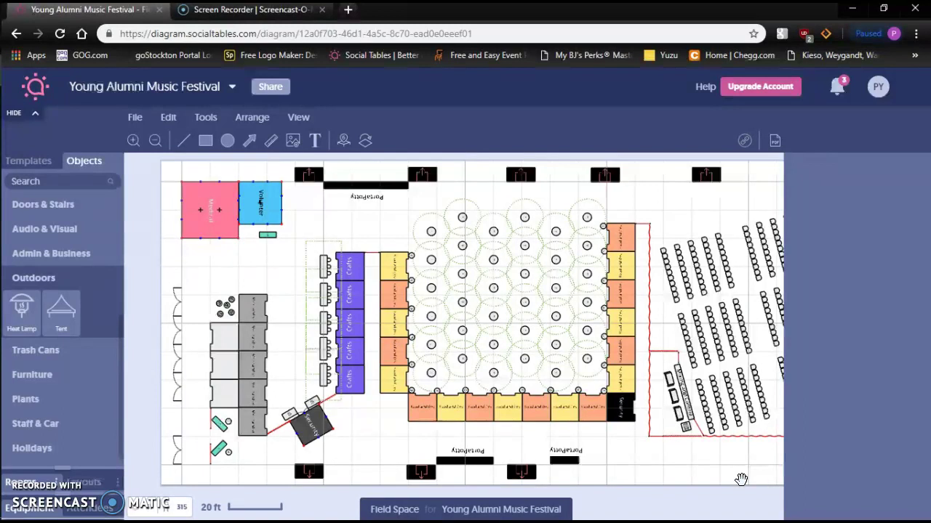
{"action": "mouse_move", "coordinate": [7, 465]}
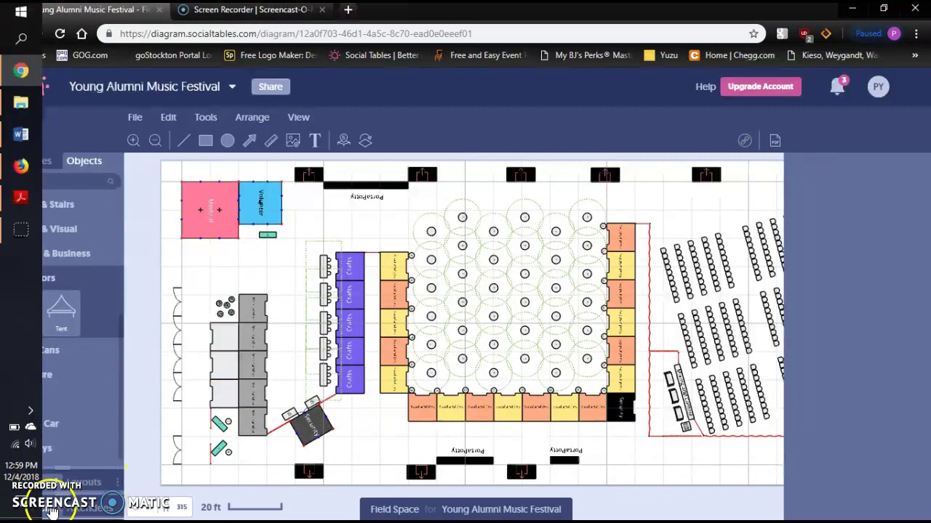